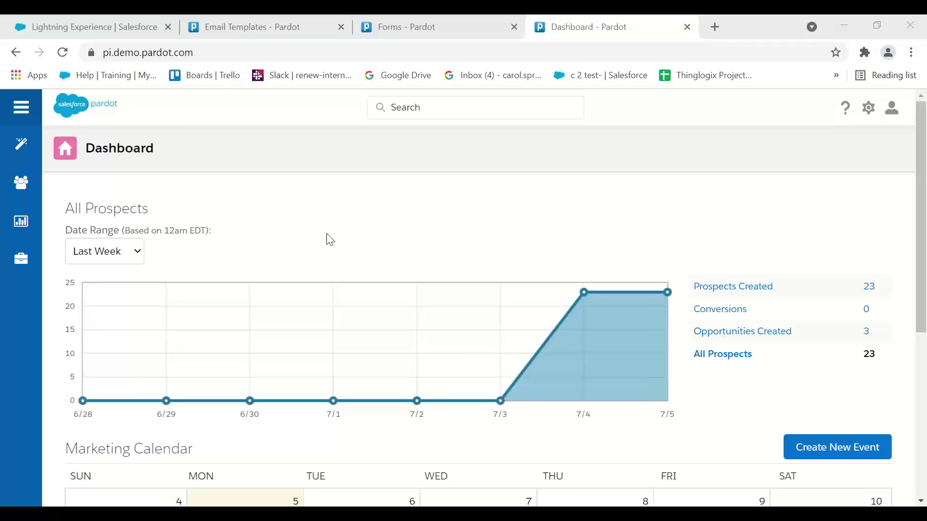
In the Salesforce tab, switch from the Pardot Lightning app to the Marketing app
left_click(91, 27)
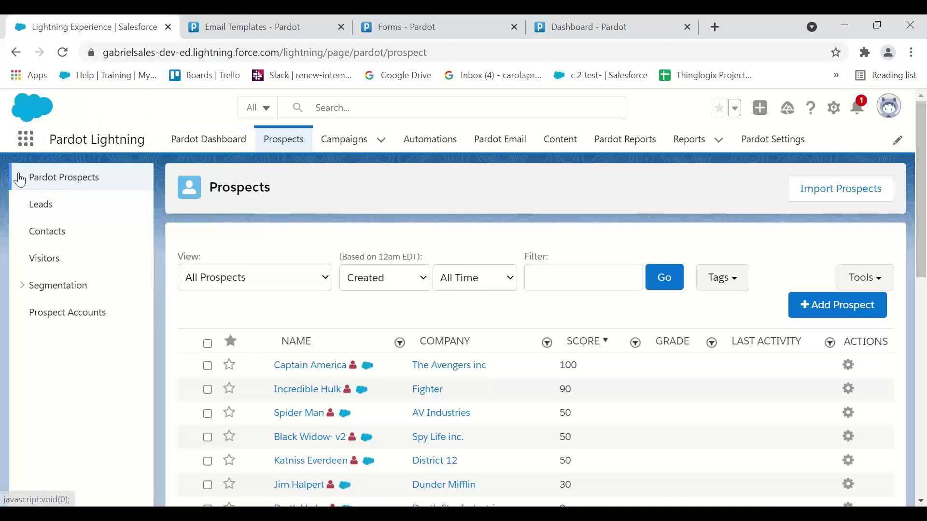
left_click_drag(68, 140, 129, 137)
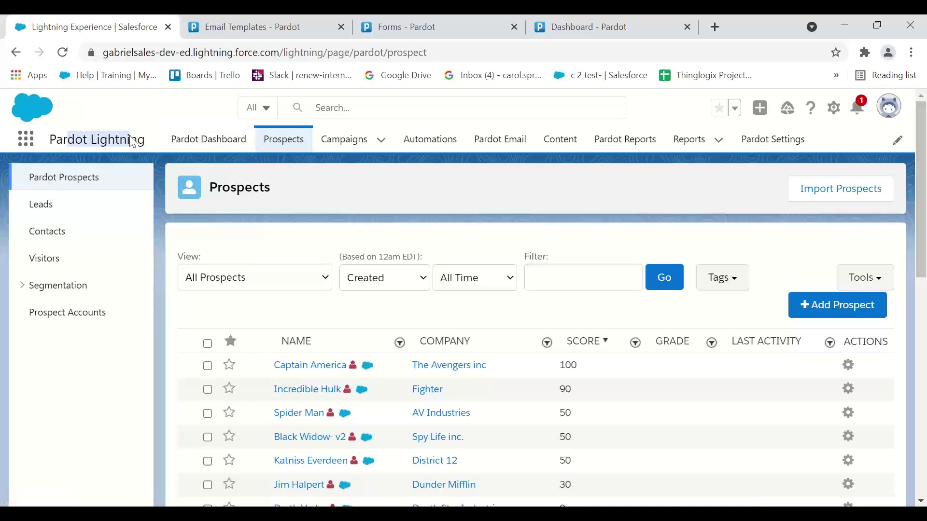
left_click(26, 139)
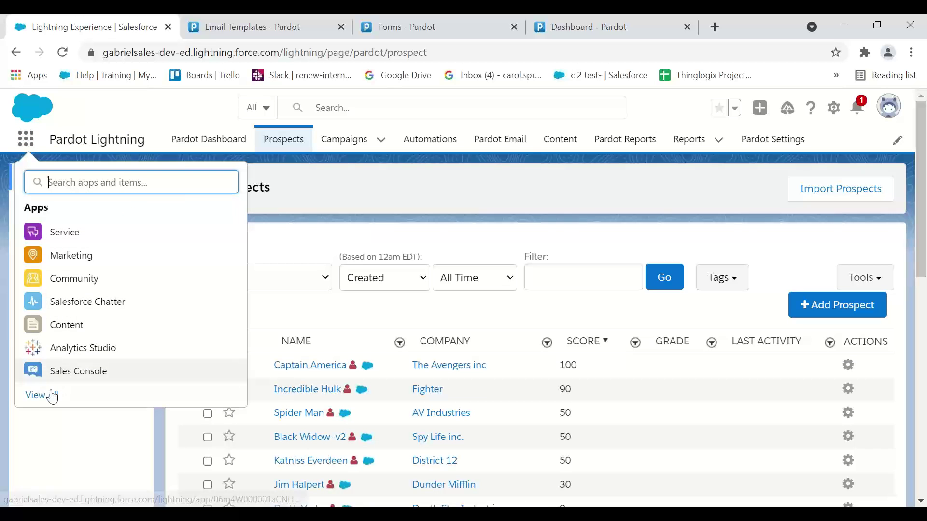
left_click(64, 259)
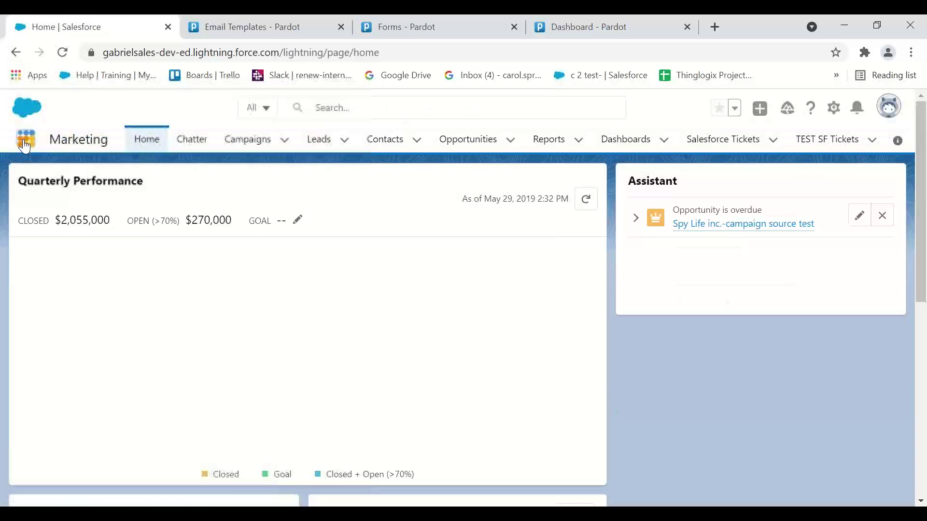
Reopen the App Launcher and list all apps, scrolling toward the Pardot tile
left_click(26, 141)
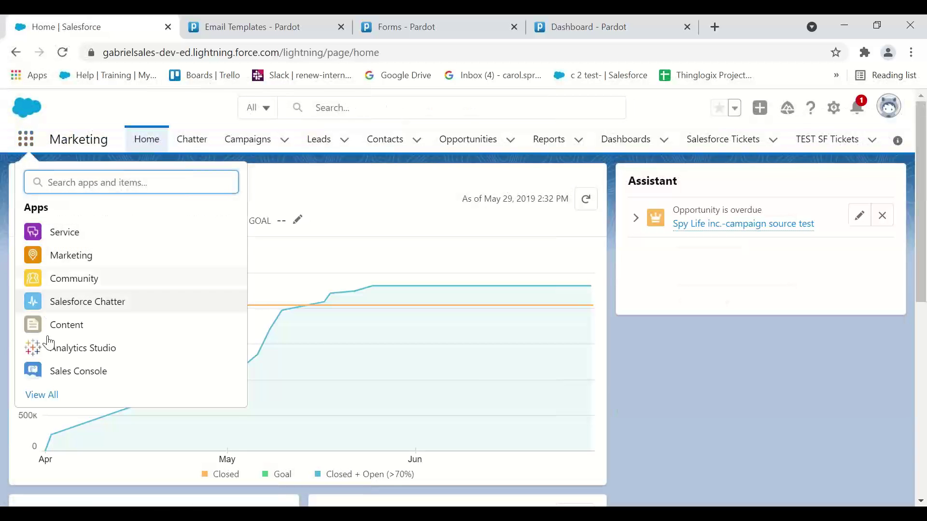
left_click(46, 398)
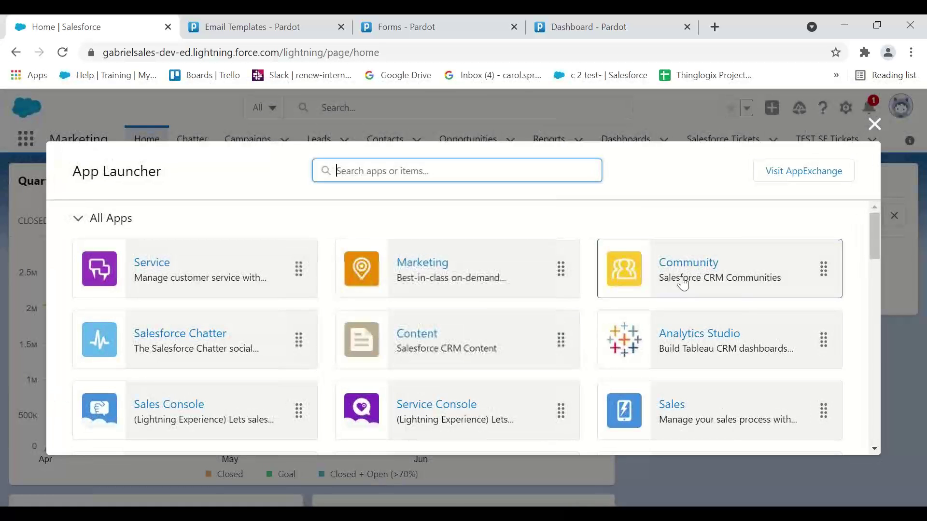
scroll(555, 408, "down", 3)
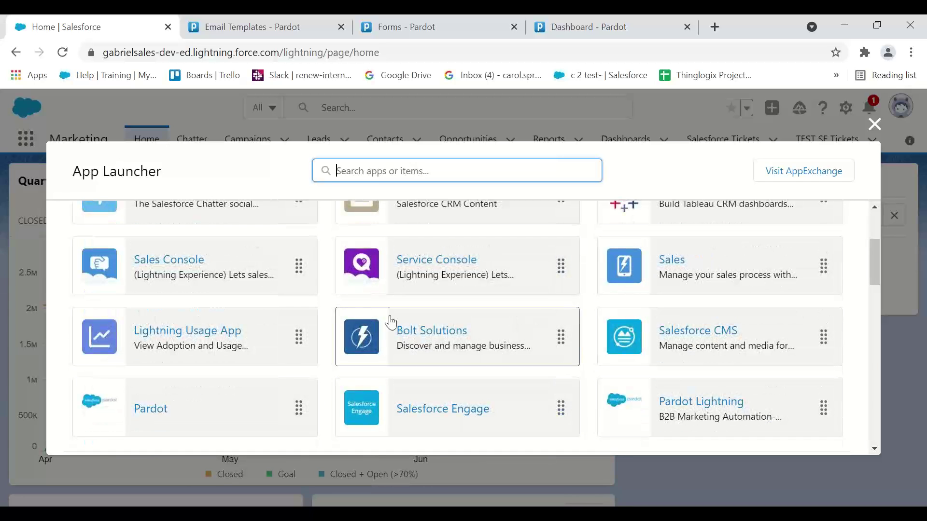
Open the Pardot app's Pardot tab and view the full Prospect List
left_click(165, 421)
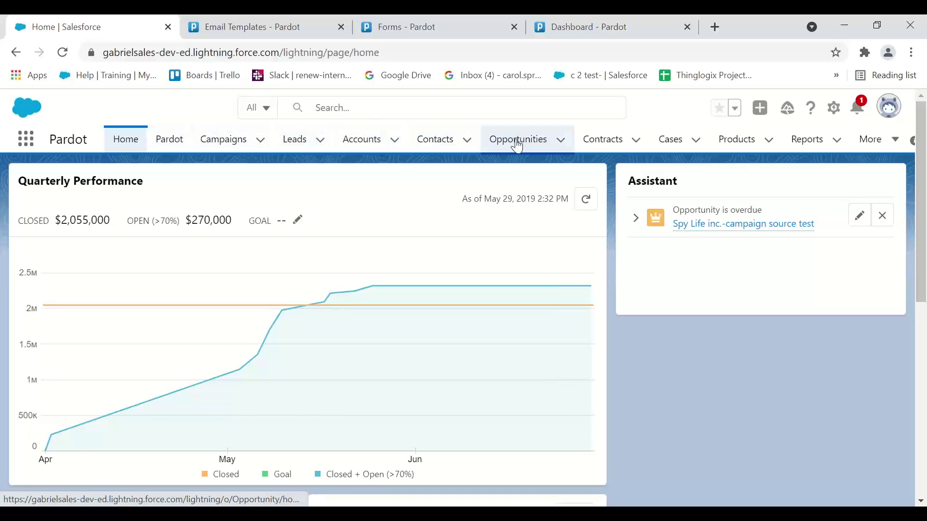
left_click(167, 143)
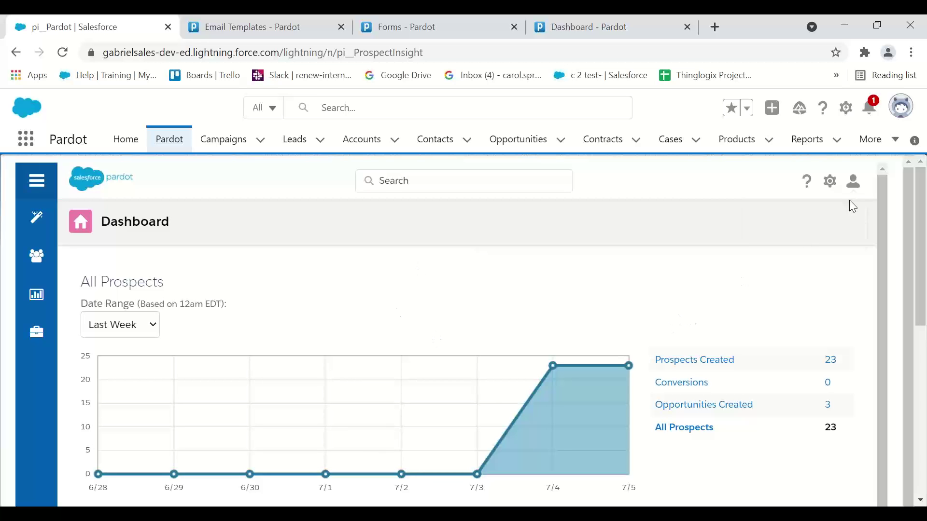
mouse_move(38, 256)
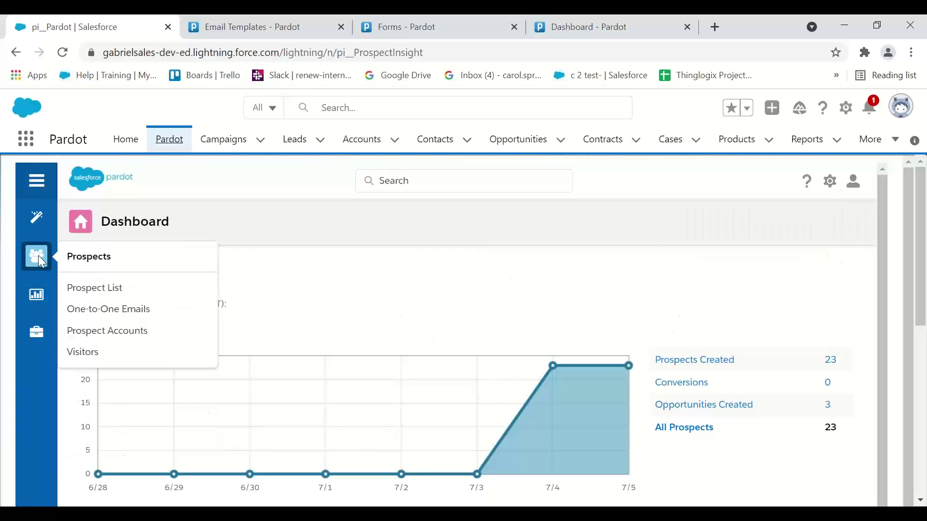
left_click(90, 289)
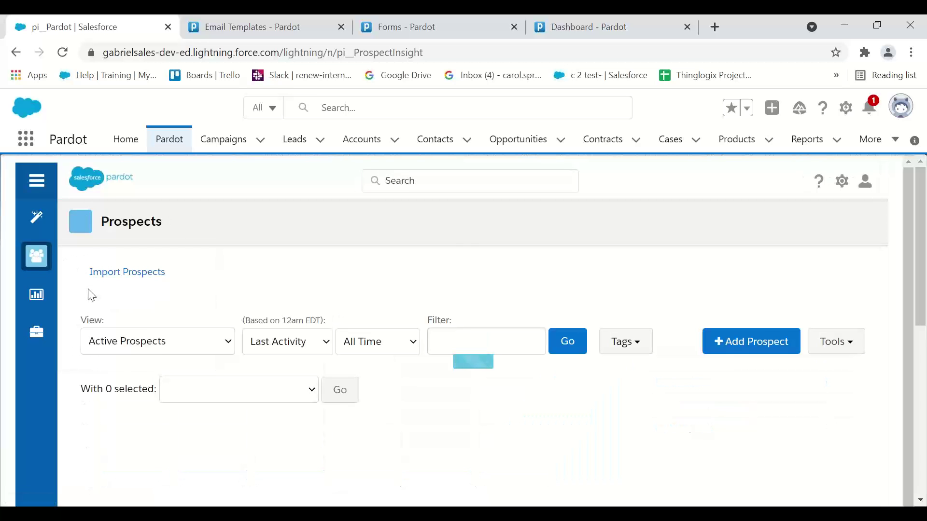
Return to the Pardot Dashboard, review its All Prospects chart, and highlight the page's web address
mouse_move(54, 234)
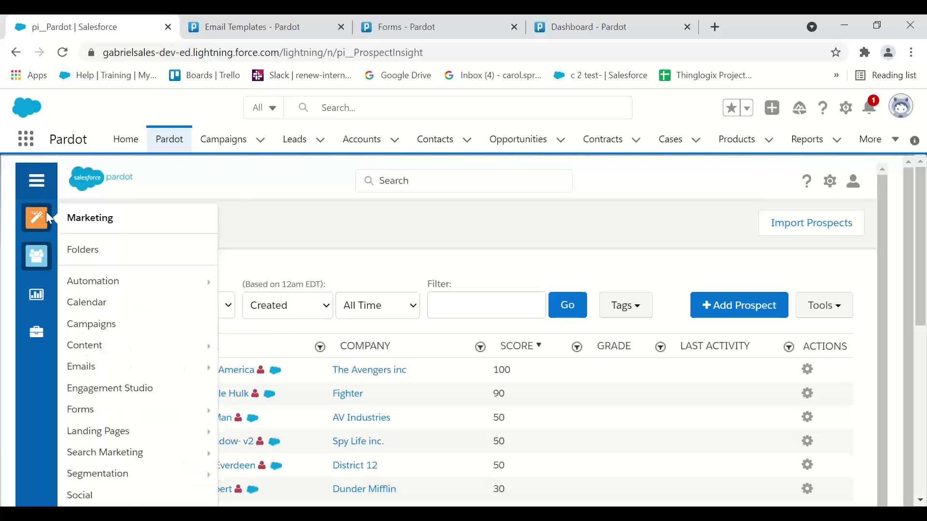
left_click(131, 184)
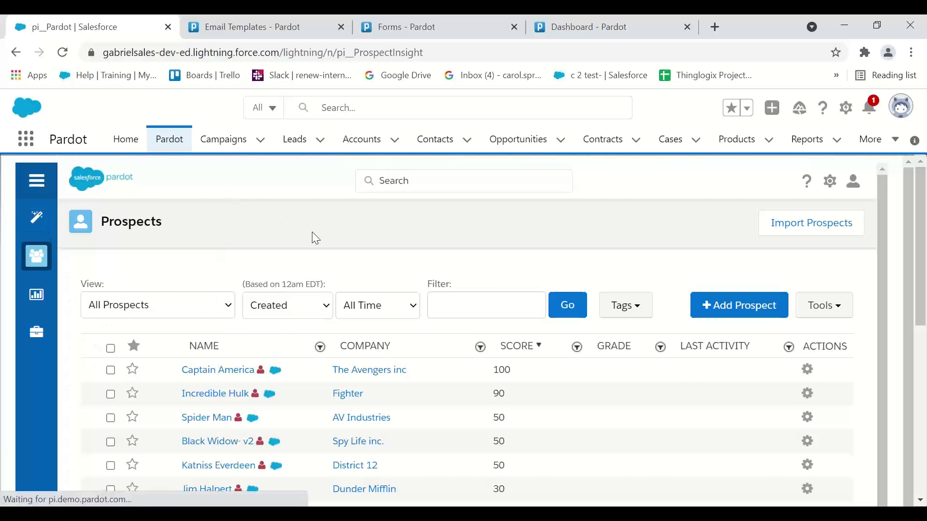
scroll(344, 314, "down", 7)
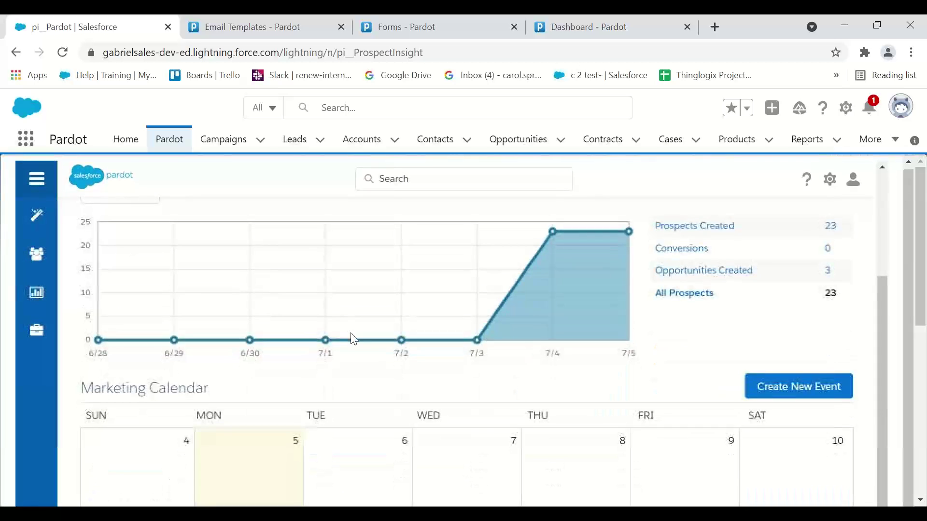
scroll(409, 383, "down", 3)
scroll(409, 382, "up", 7)
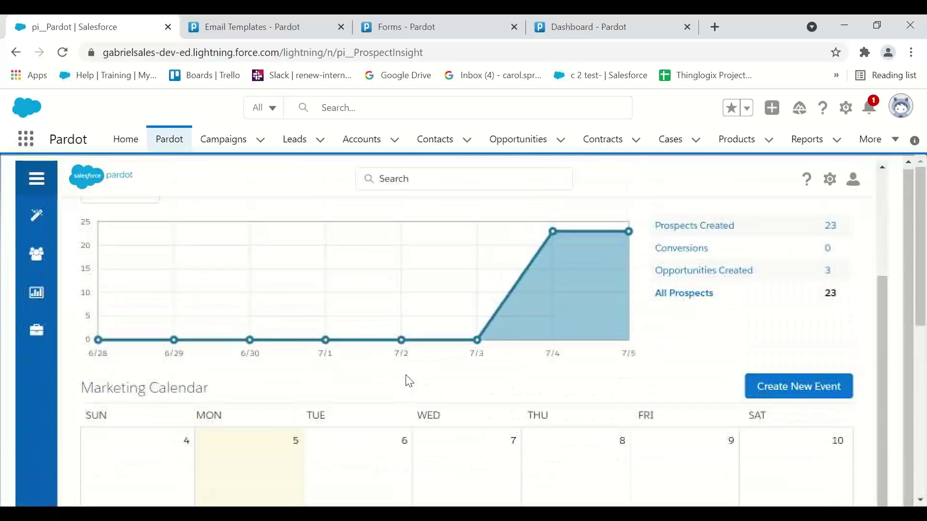
scroll(401, 371, "down", 2)
scroll(315, 306, "up", 3)
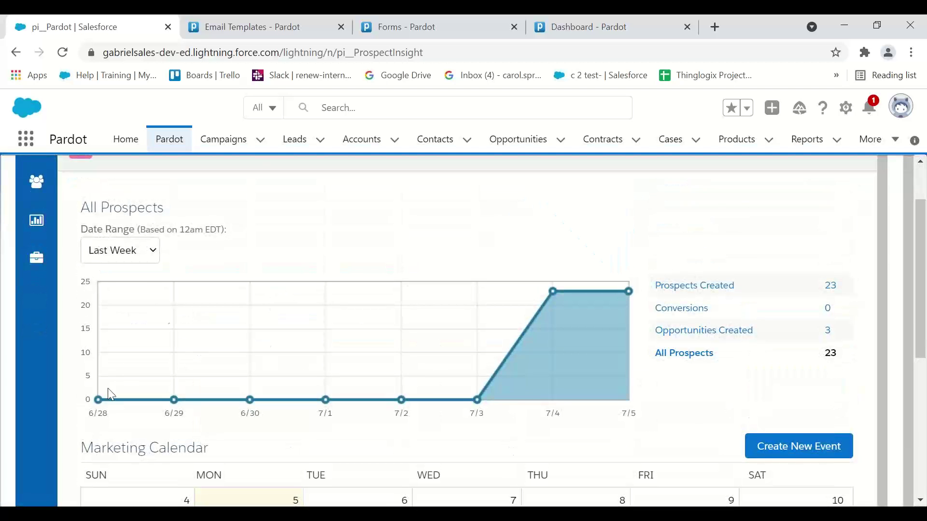
left_click(440, 53)
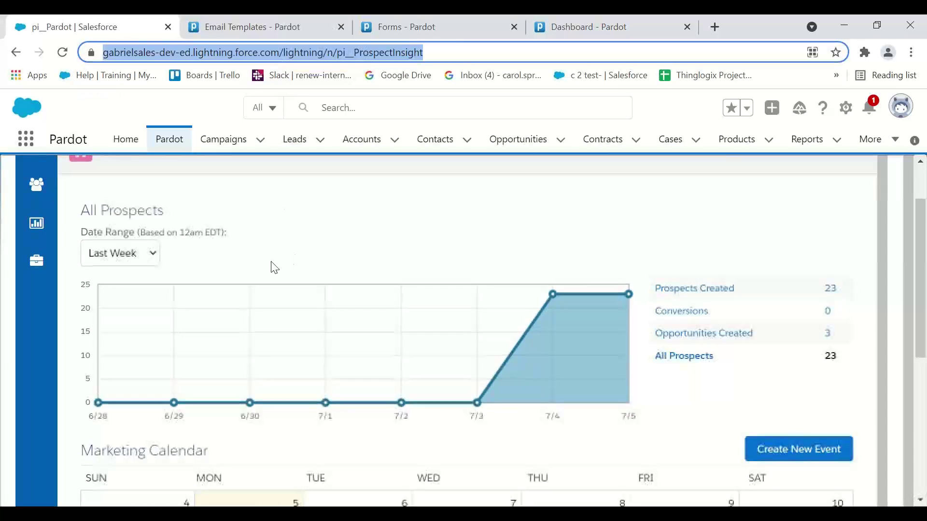
scroll(290, 260, "up", 2)
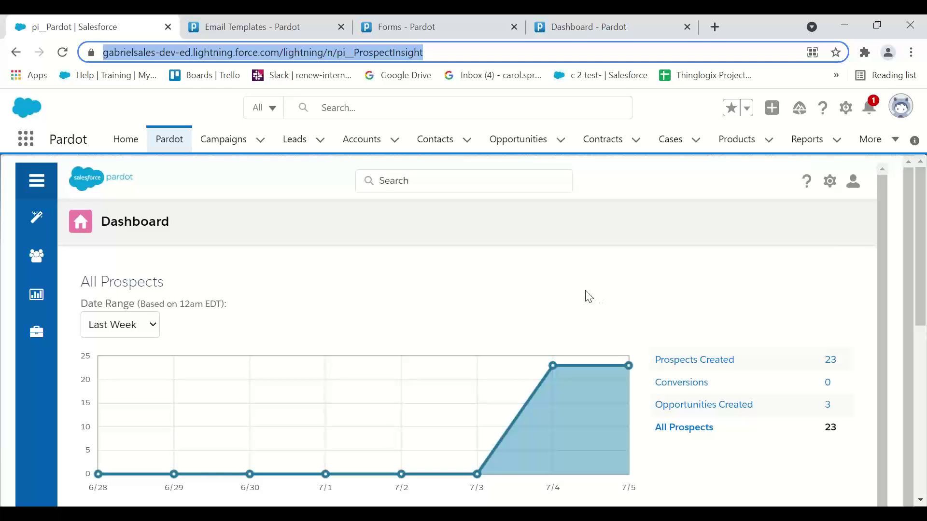
Show all installed apps in the App Launcher and scroll down the list
left_click(30, 140)
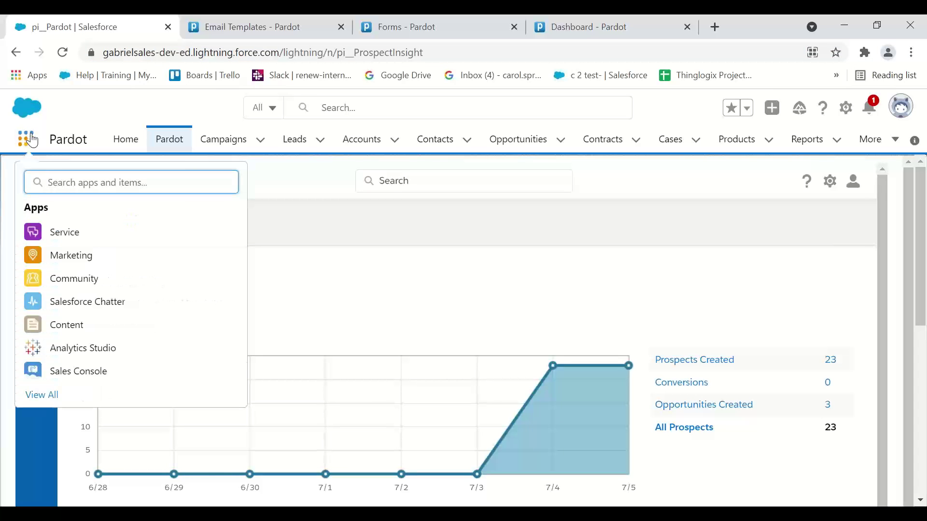
left_click(54, 397)
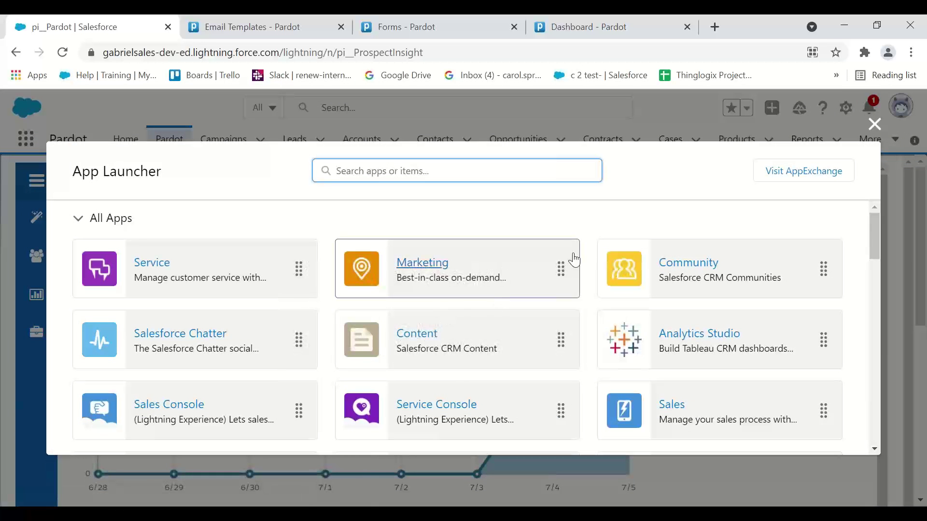
left_click_drag(876, 238, 876, 271)
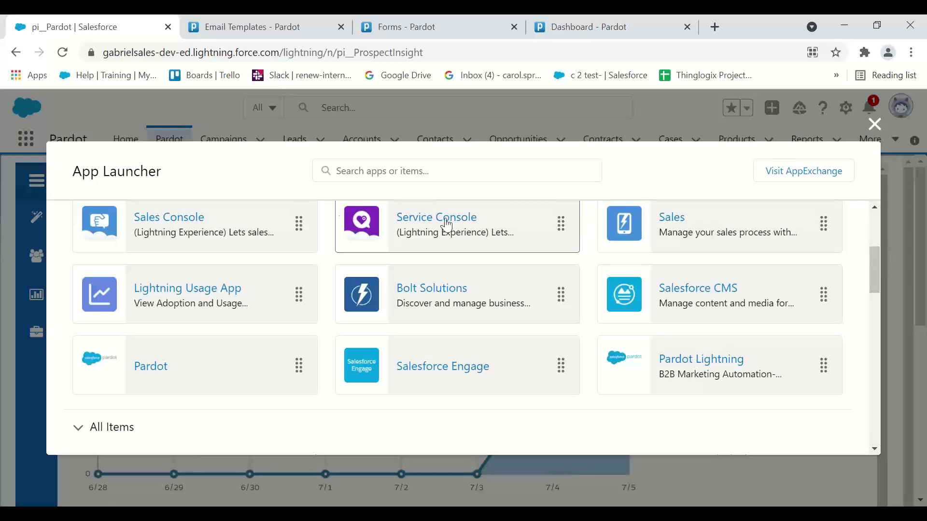
Glance at the Pardot Classic email templates, then launch the Pardot Lightning app
left_click(215, 37)
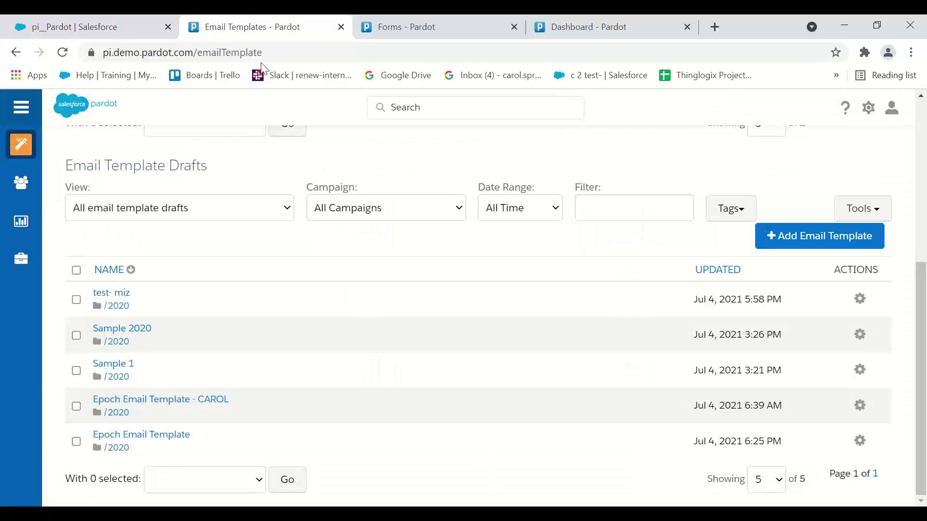
left_click(96, 30)
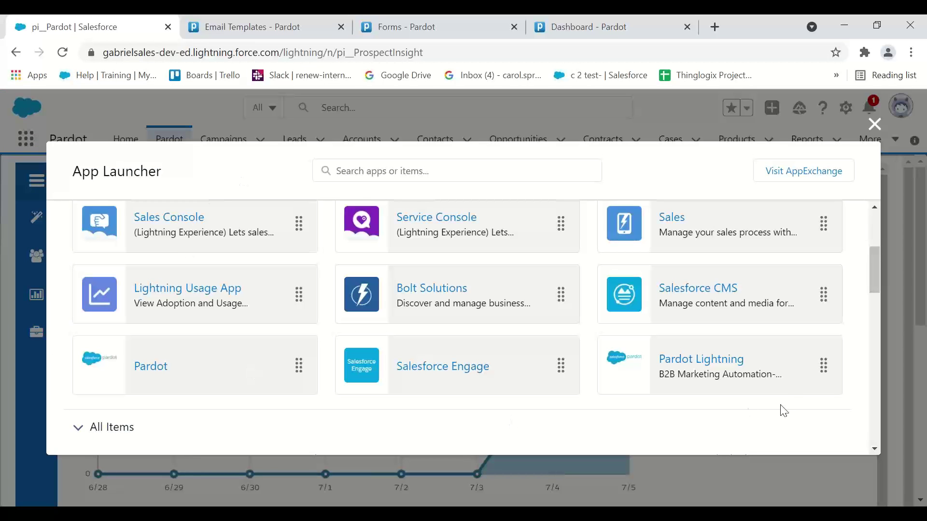
left_click(731, 373)
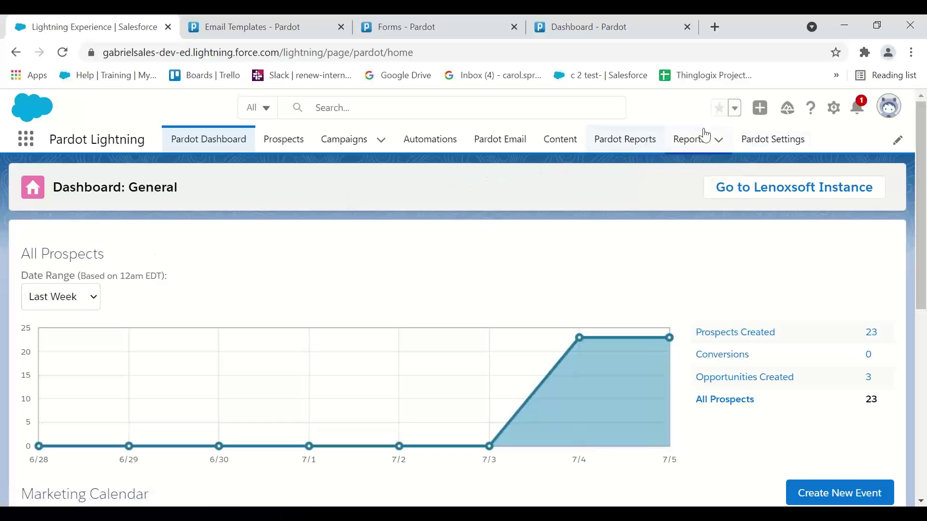
Visit Pardot Settings and Pardot Email, ending on Content's Forms list (Subscribe Form - SAJ, Standard Form)
left_click(759, 143)
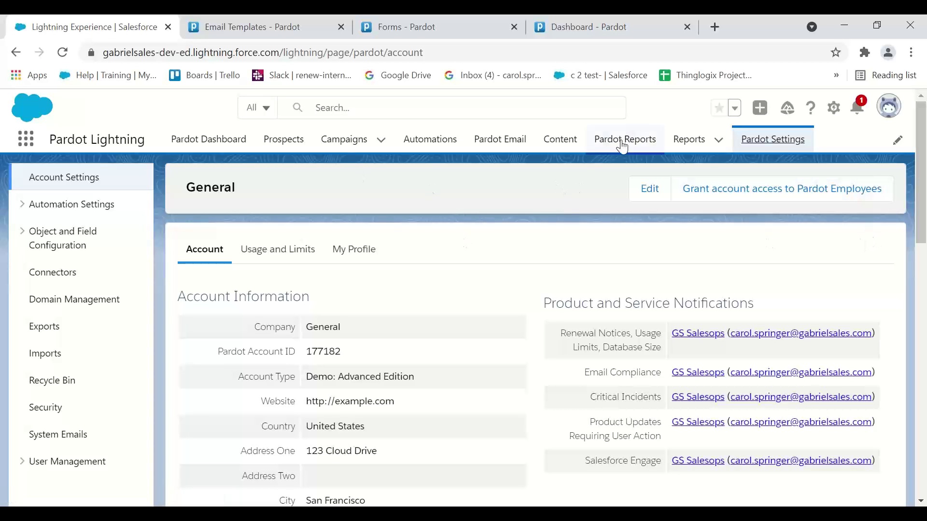
left_click(518, 147)
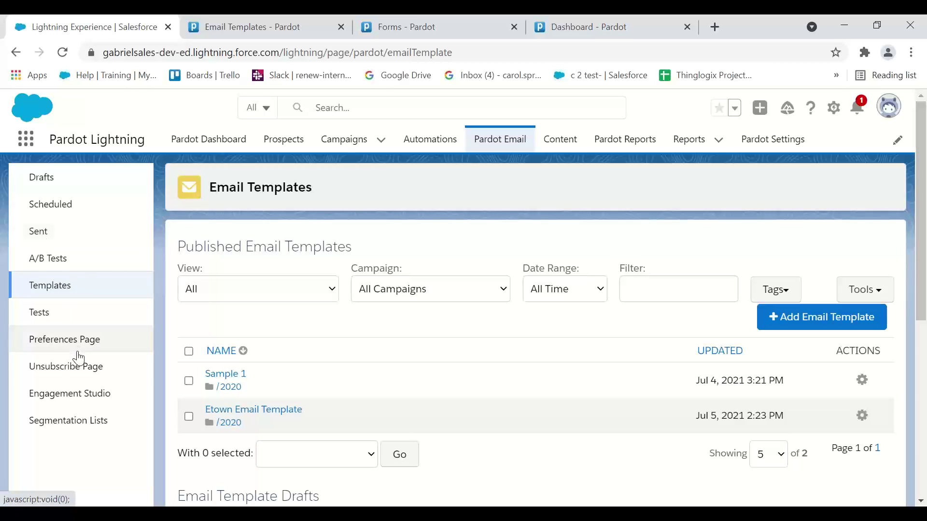
left_click(557, 143)
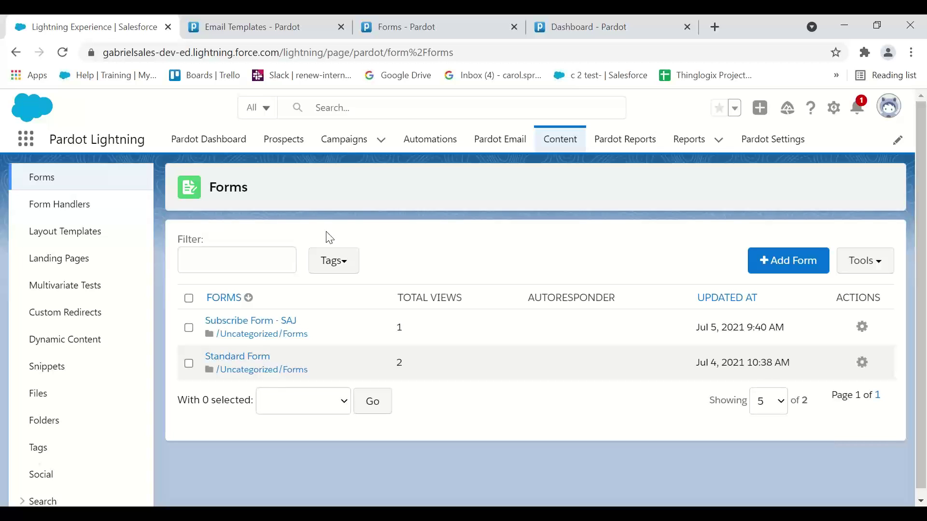
Browse the Prospects list, then open Segmentation Lists showing Customers, Monthly Newsletter and others
left_click(274, 142)
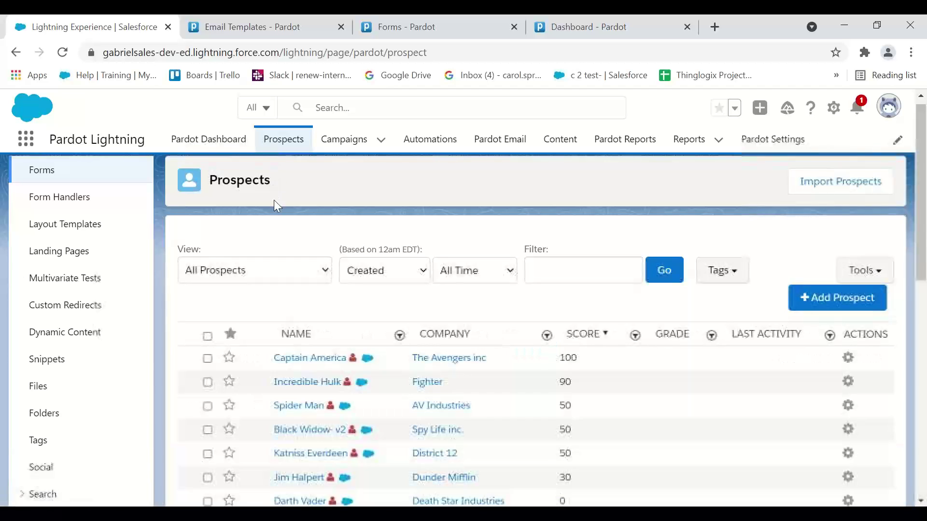
scroll(458, 357, "down", 5)
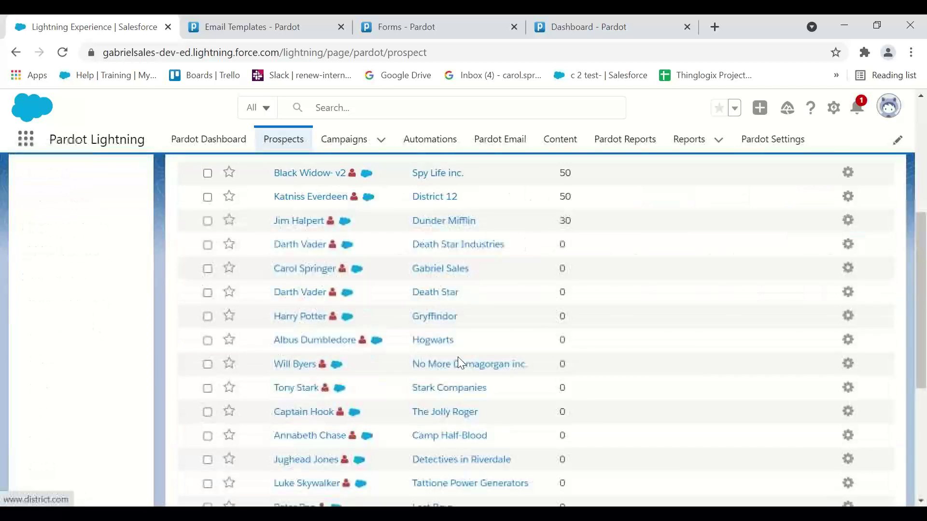
scroll(457, 357, "up", 6)
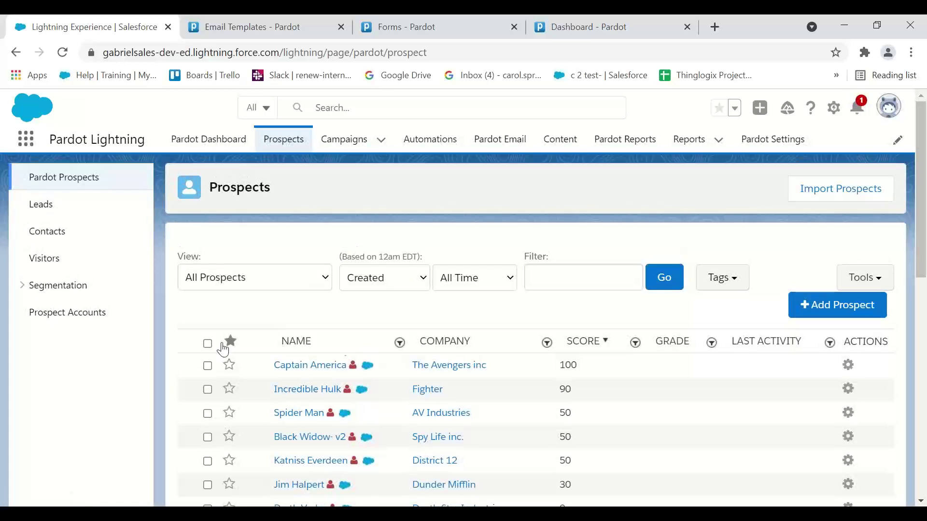
left_click(21, 292)
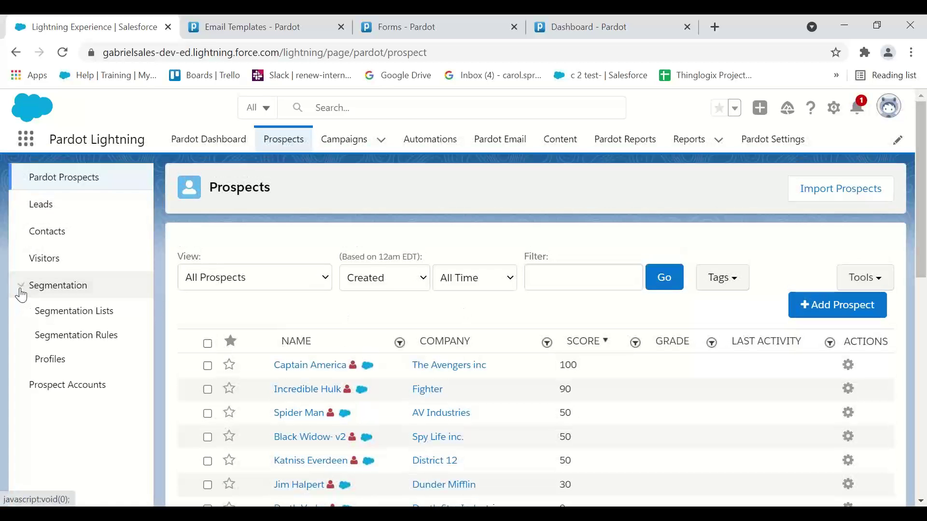
left_click(54, 312)
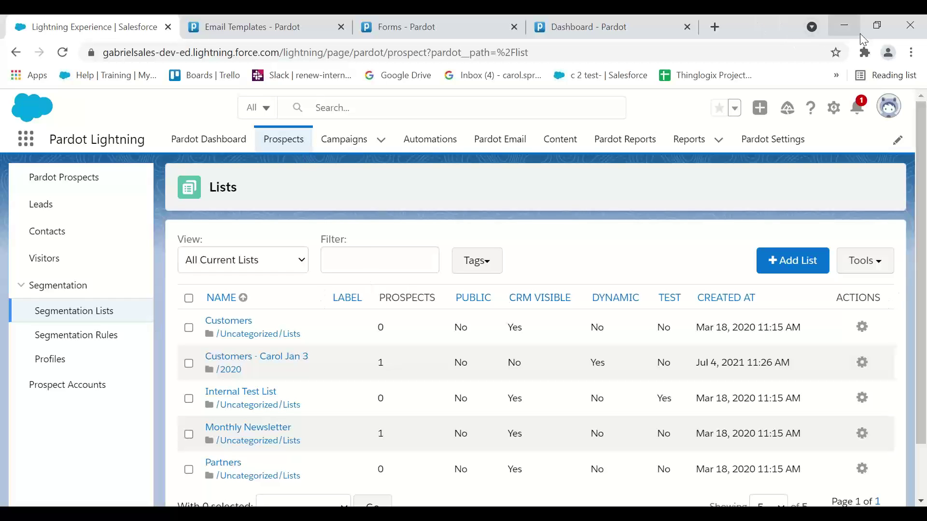
Open Marketing > Segmentation > Lists in Pardot Classic, then return to the matching Lightning page
left_click(400, 36)
mouse_move(12, 154)
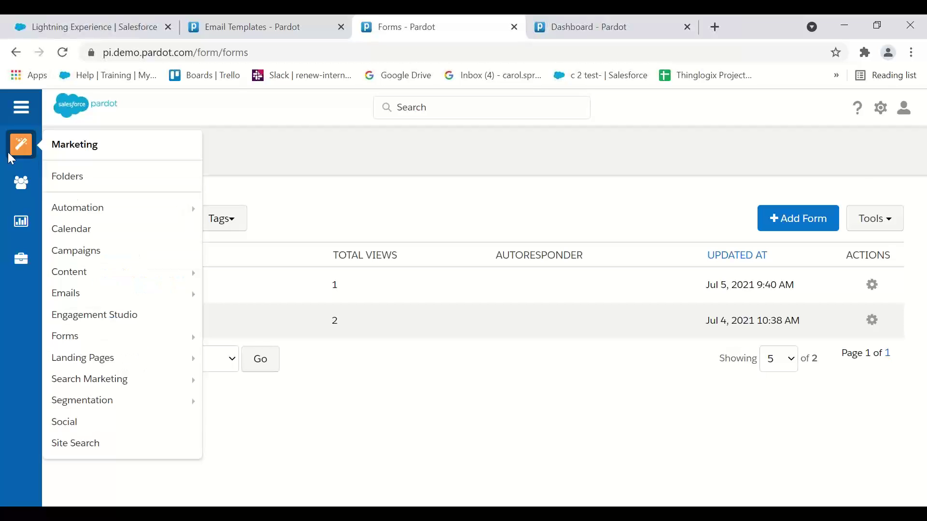
mouse_move(97, 299)
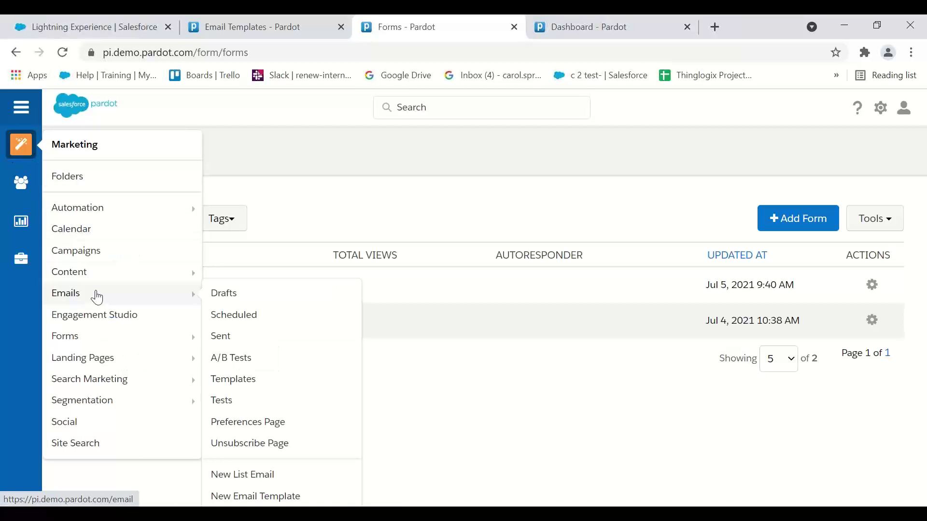
mouse_move(93, 401)
left_click(241, 409)
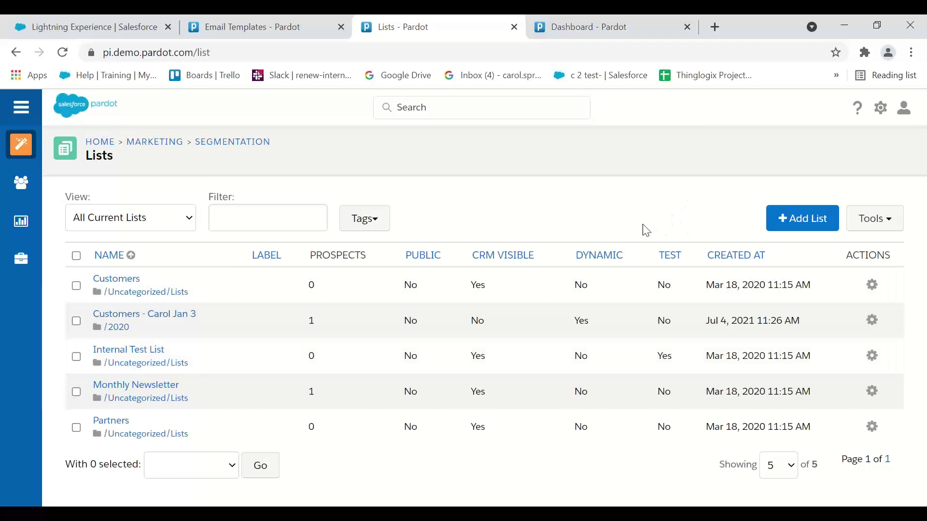
left_click(75, 33)
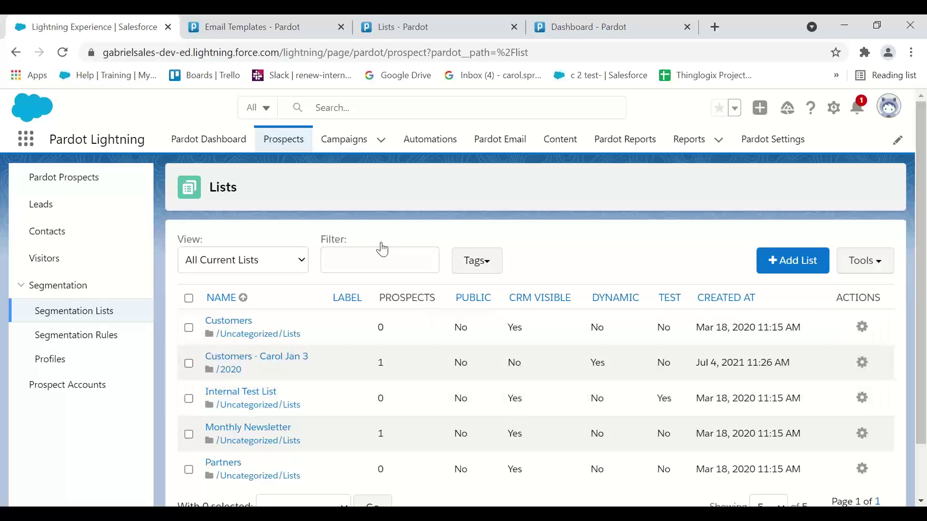
Show all apps in the App Launcher and scroll to the Pardot Lightning tile
left_click(27, 139)
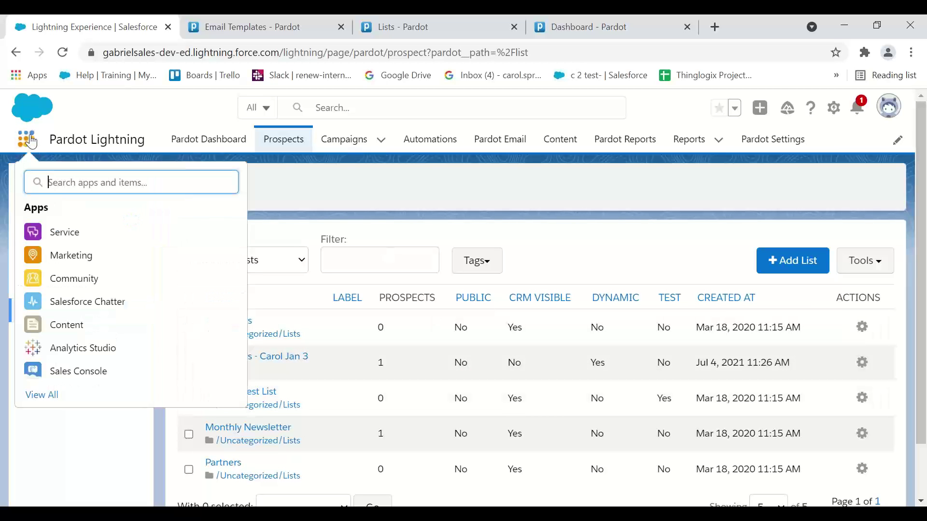
left_click(51, 397)
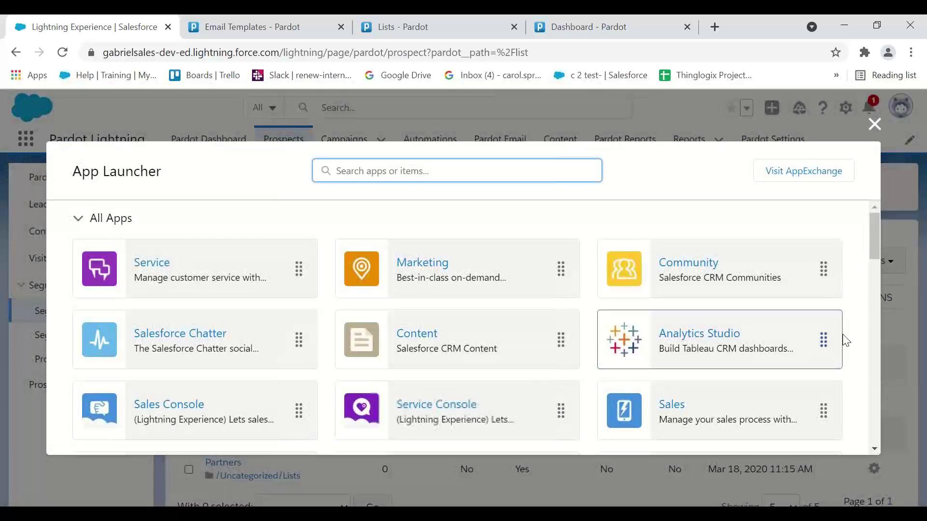
left_click_drag(873, 245, 894, 282)
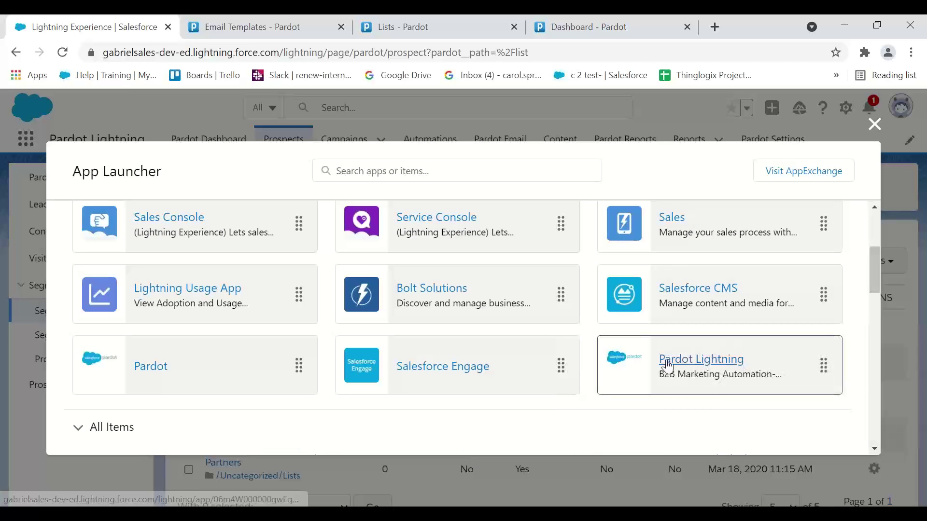